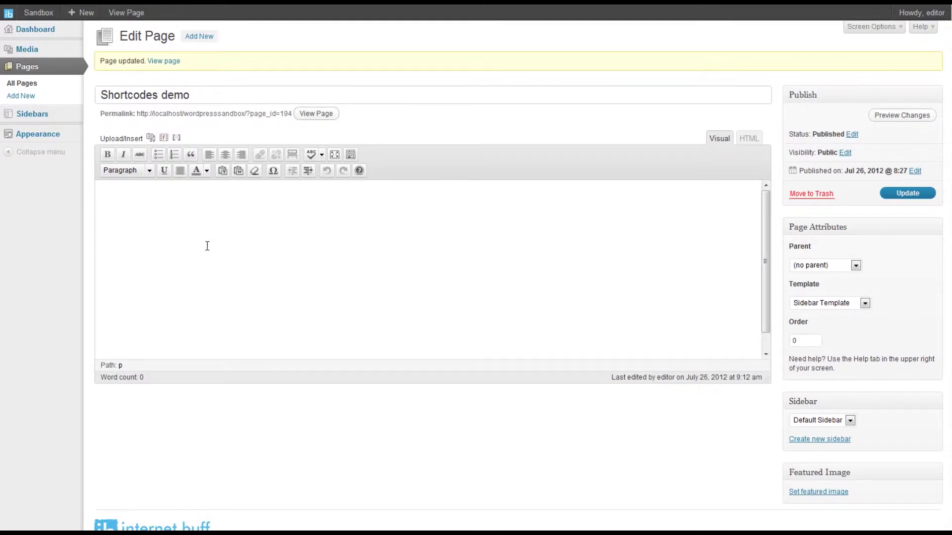
Place the caret in the empty body of the Shortcodes demo page
click(114, 208)
Pick INFOBOX: Infobox from the Select shortcode list
click(181, 141)
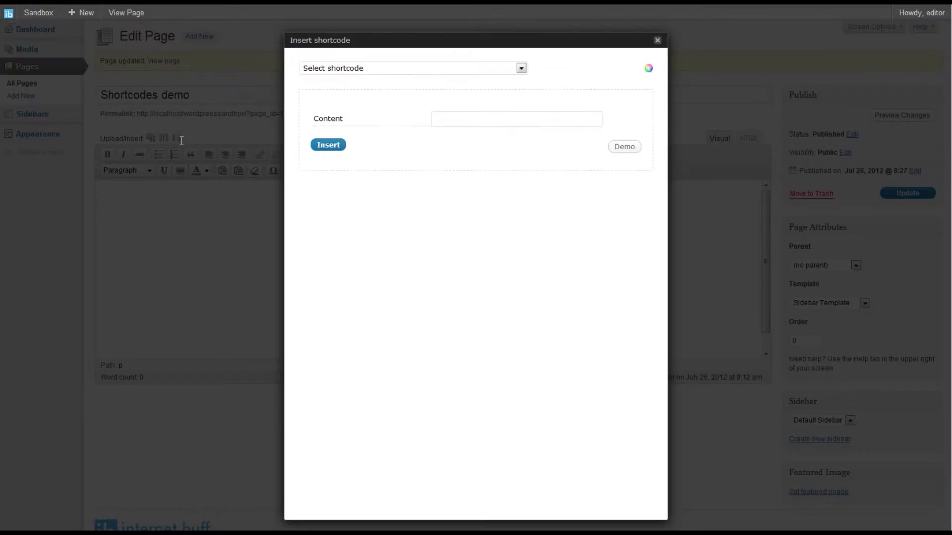
click(429, 72)
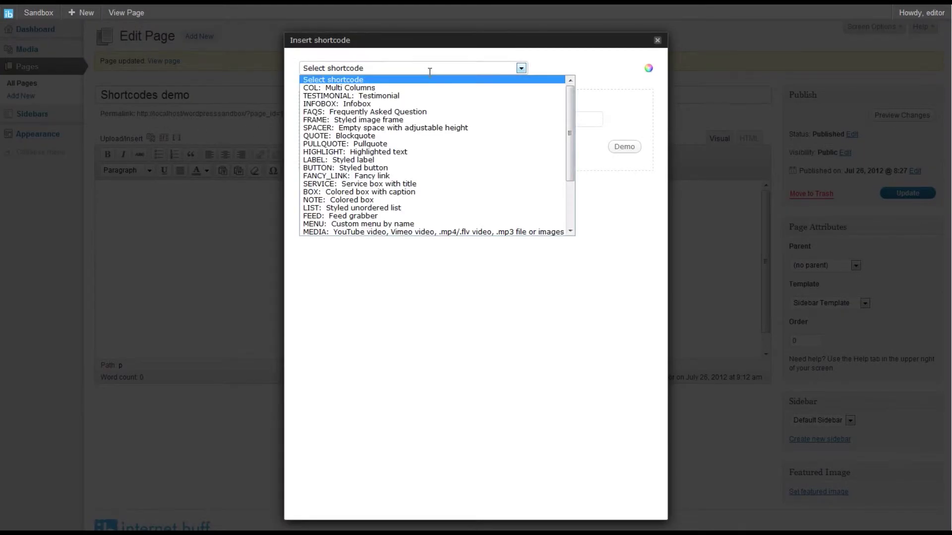
click(357, 105)
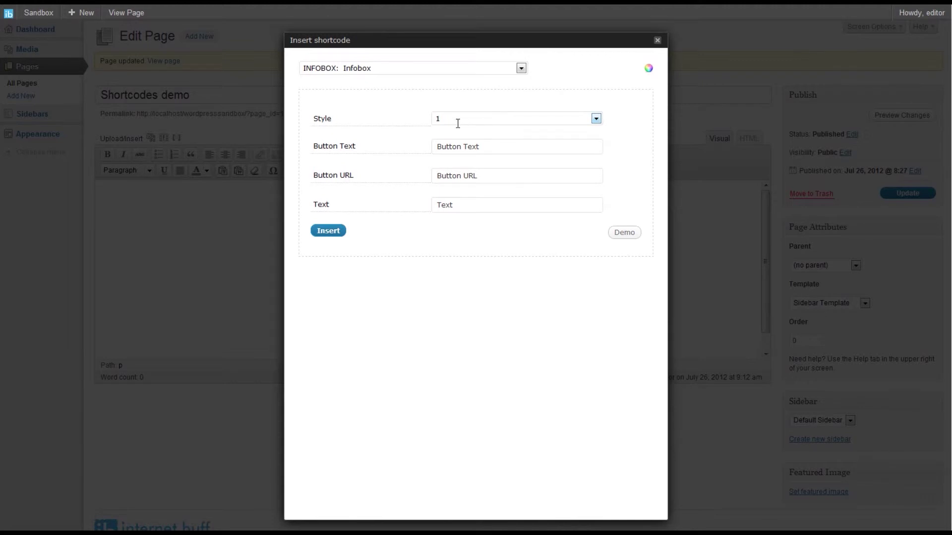
Keep infobox Style 1 and set the Button Text to 'View our portfolio'
click(438, 120)
click(438, 119)
drag(495, 151, 427, 148)
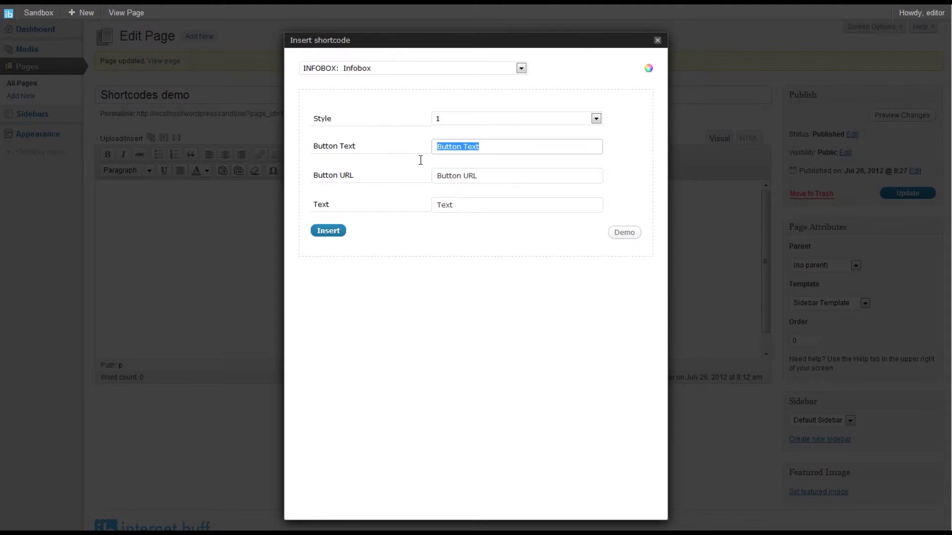
text(View our portfolio)
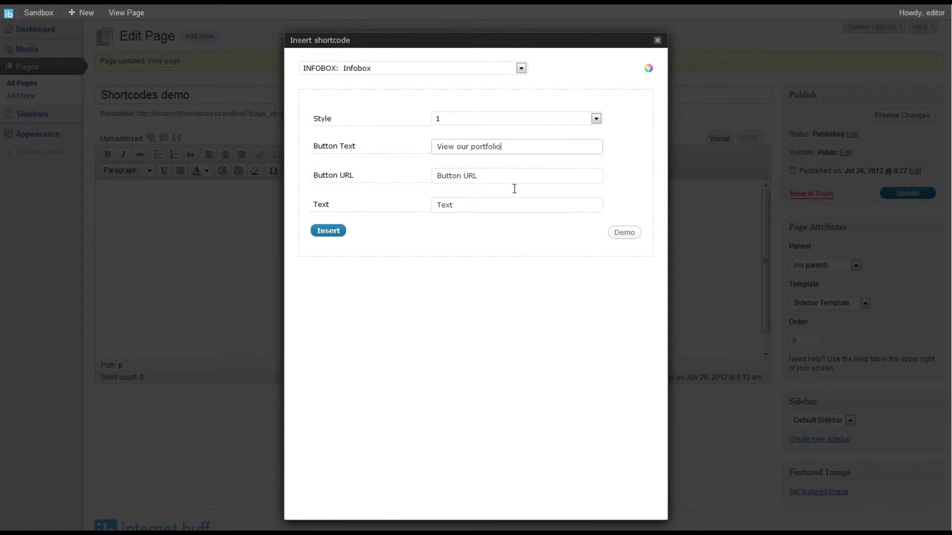
drag(502, 179, 433, 178)
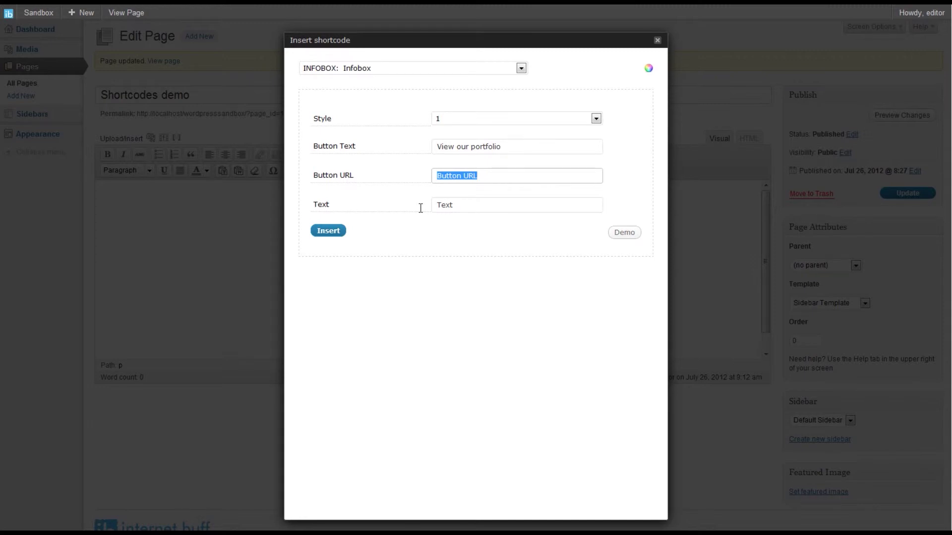
text(http://www.yourdomain.com)
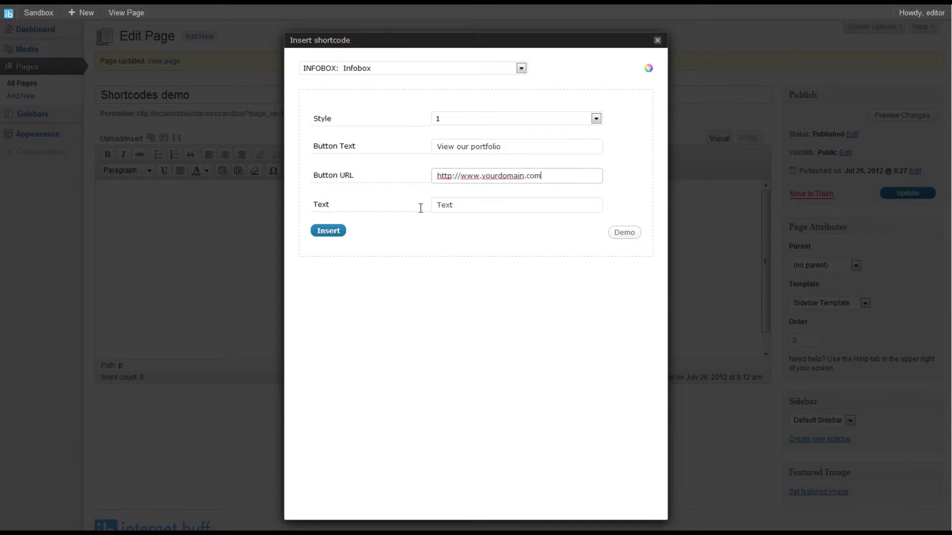
text(/yourpagename)
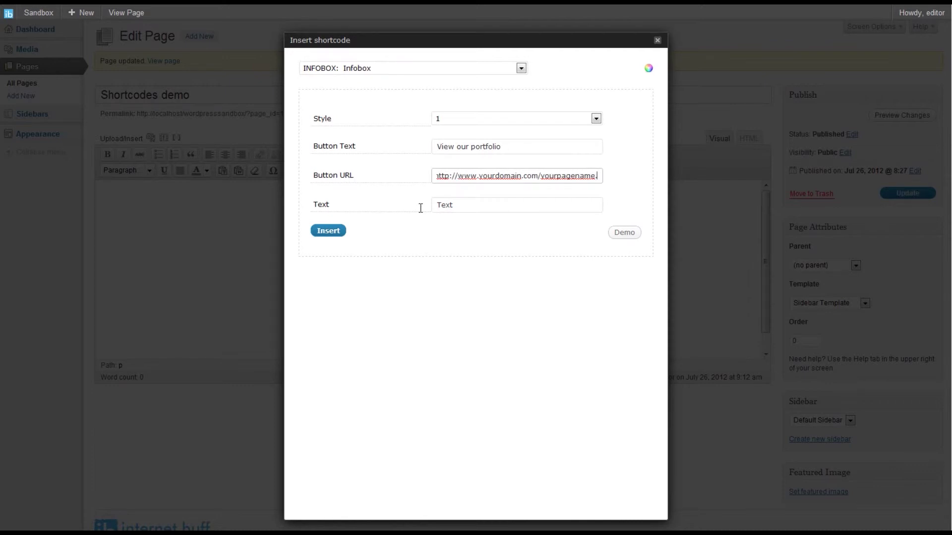
text(.html)
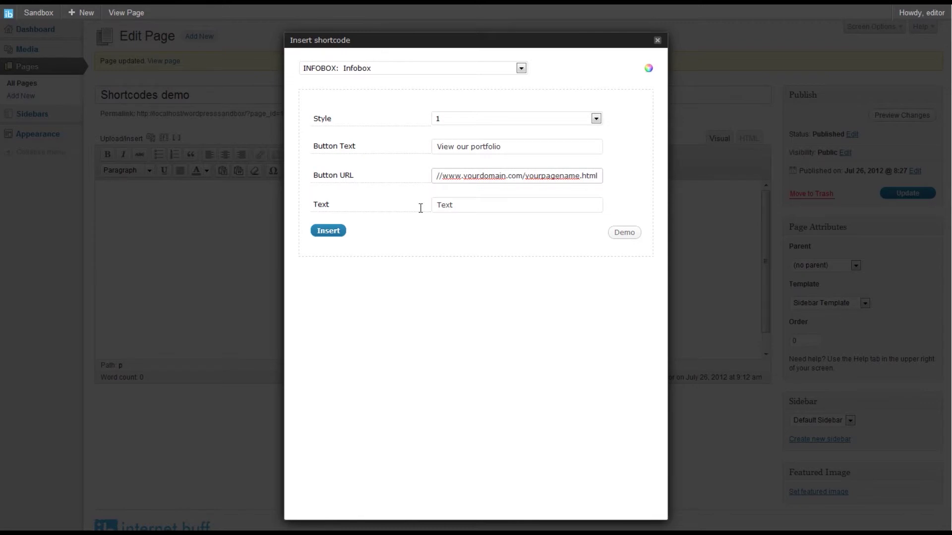
drag(466, 208, 425, 206)
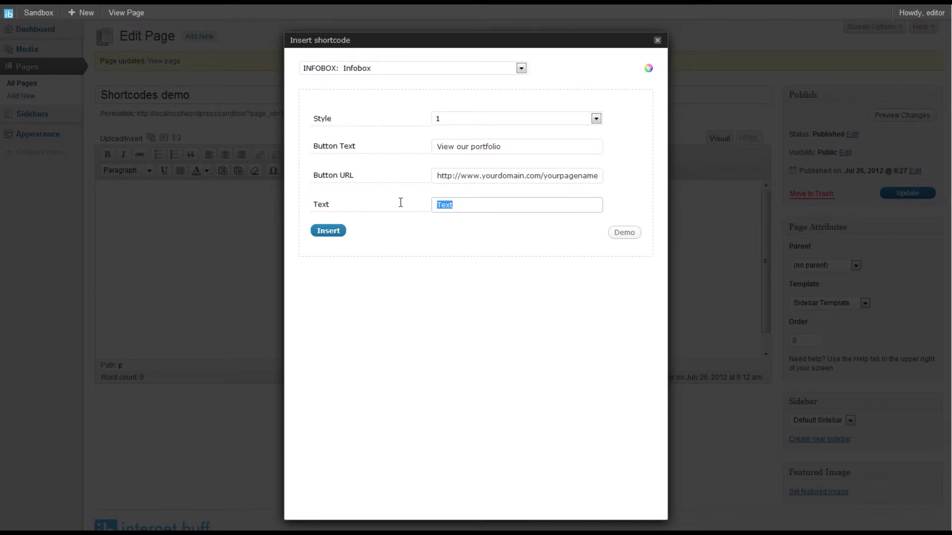
text(Look at our work)
click(335, 235)
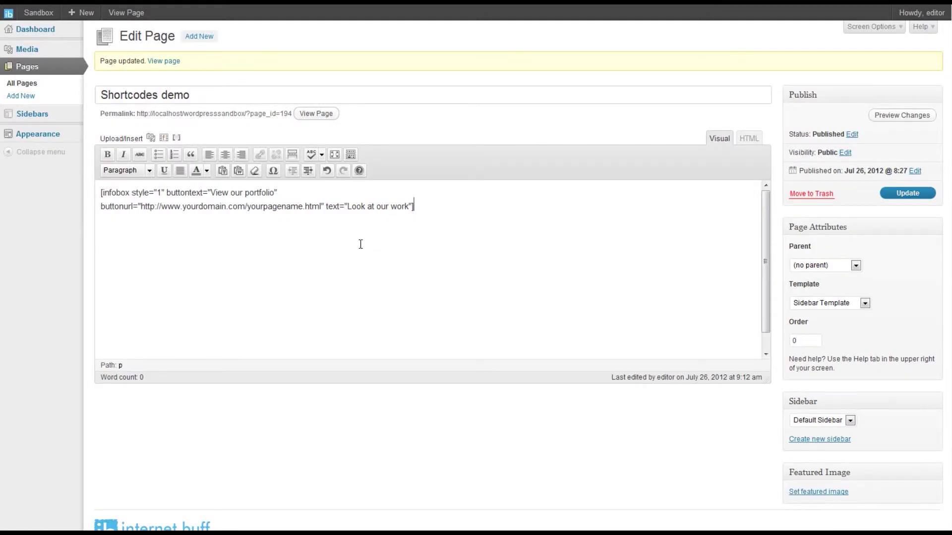
drag(100, 194, 442, 217)
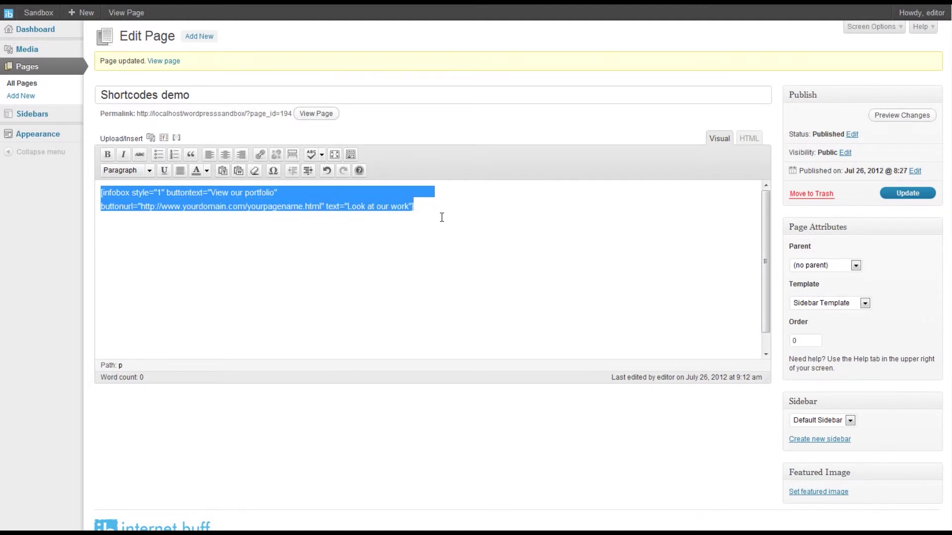
click(442, 218)
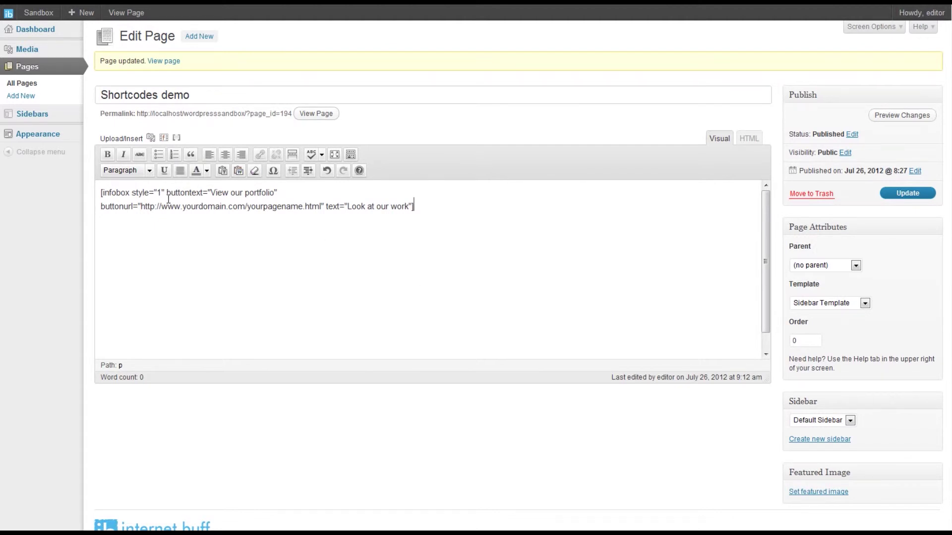
drag(213, 196, 276, 196)
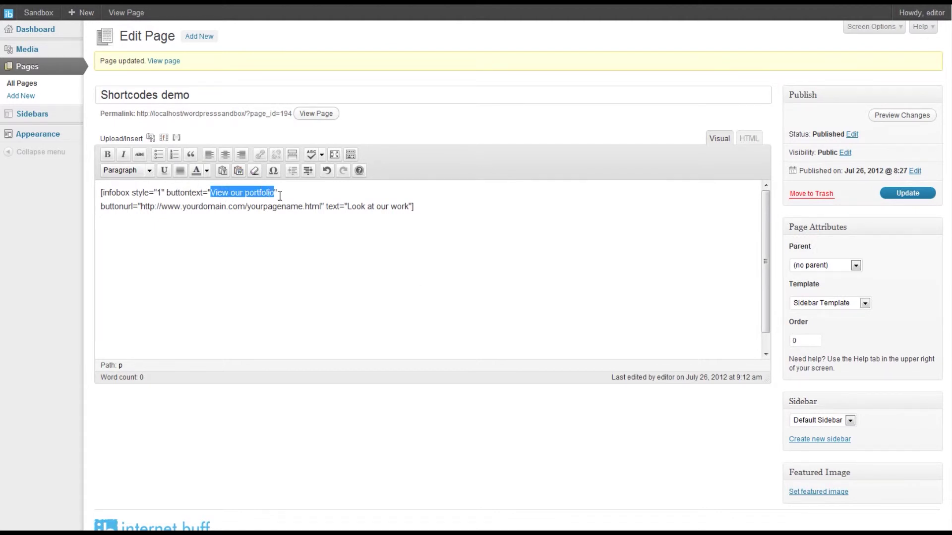
drag(141, 207, 414, 212)
click(432, 214)
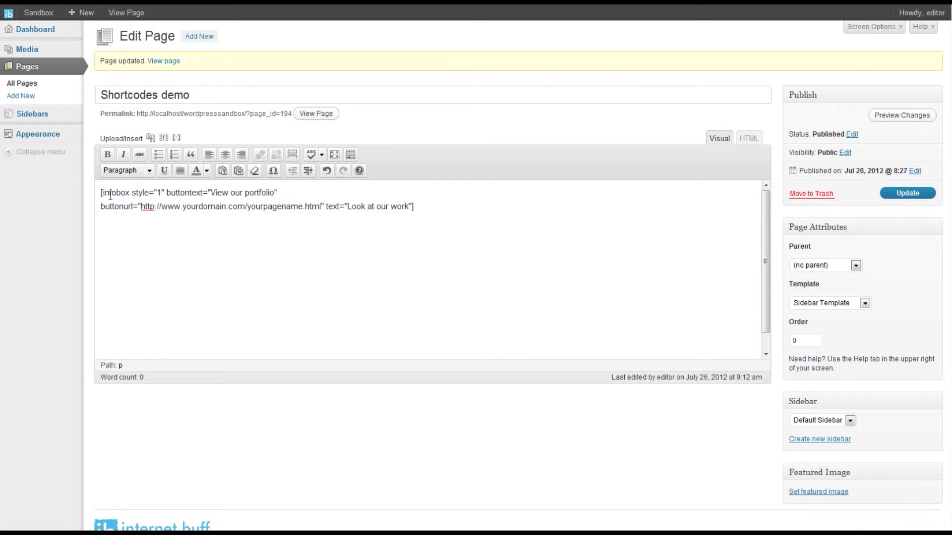
drag(101, 193, 439, 214)
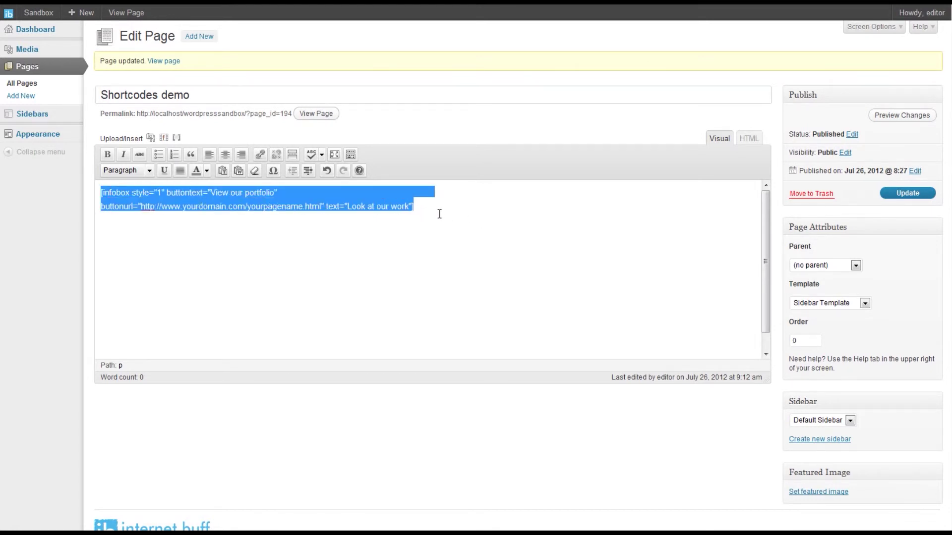
click(439, 214)
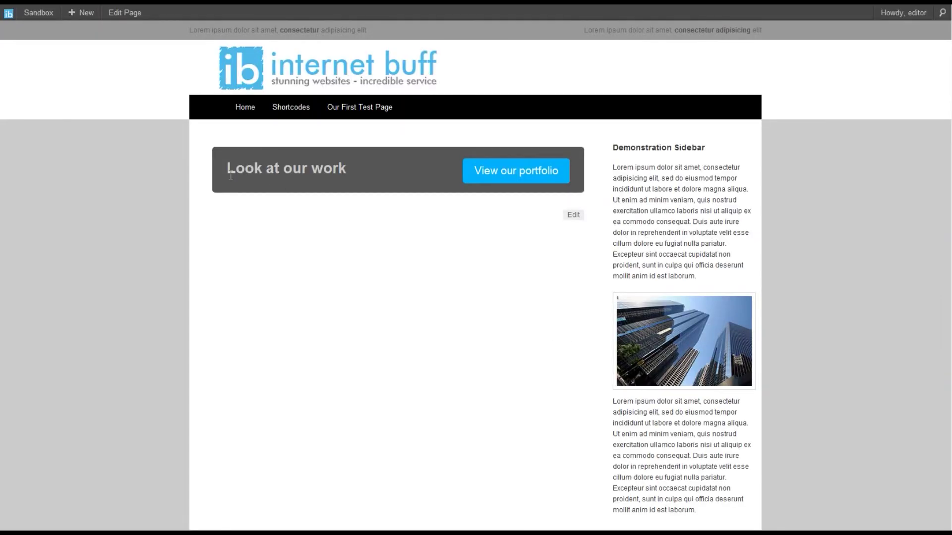
drag(230, 169, 351, 170)
click(339, 262)
key(alt+Left)
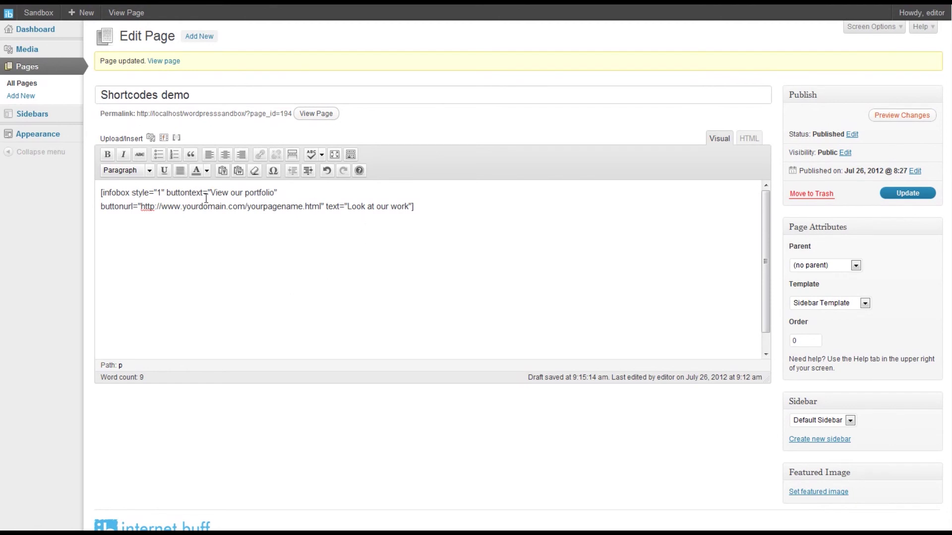
In the infobox shortcode, replace 'portfolio', 'page' and 'work' with 'prices'
drag(101, 193, 440, 215)
click(250, 197)
double_click(255, 197)
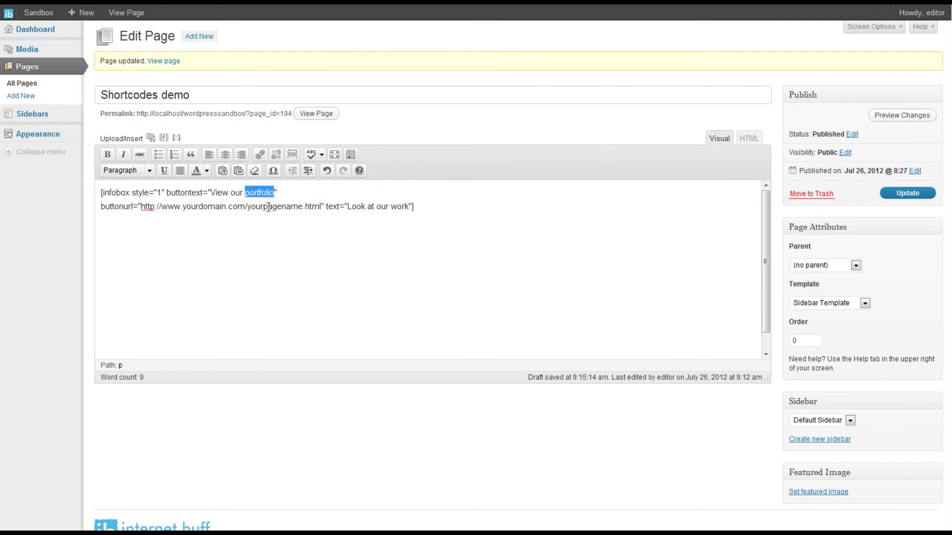
text(prices)
drag(281, 207, 263, 208)
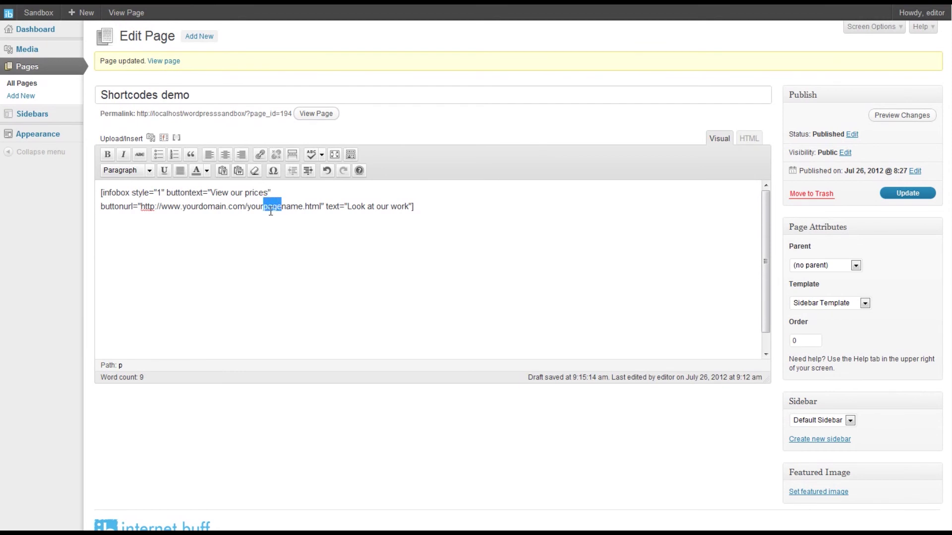
text(prices)
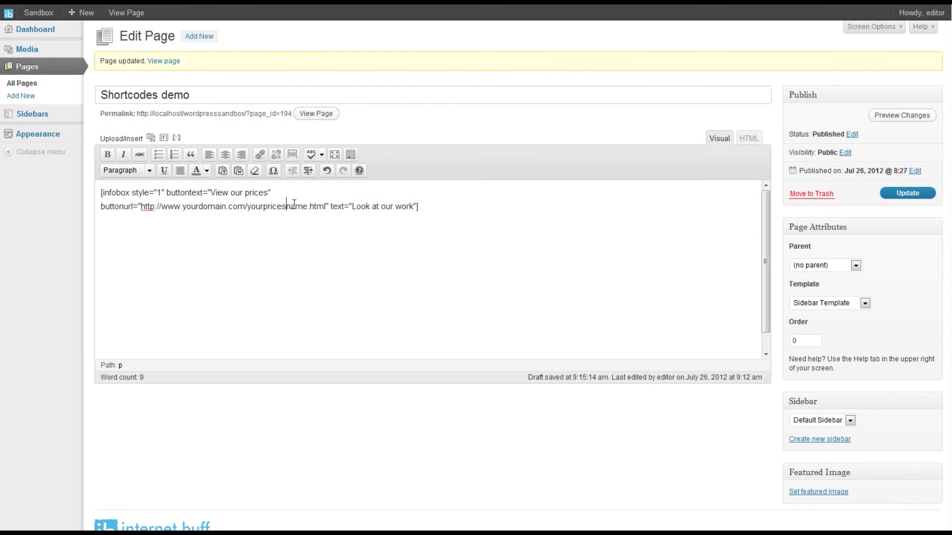
double_click(406, 207)
text(prices)
click(370, 206)
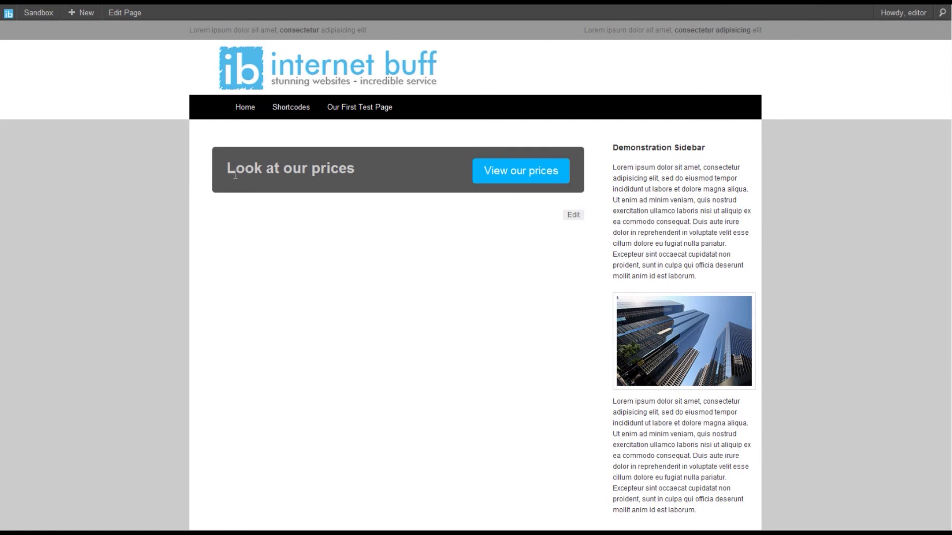
Highlight the 'Look at our prices' heading on the live page
drag(227, 174, 367, 176)
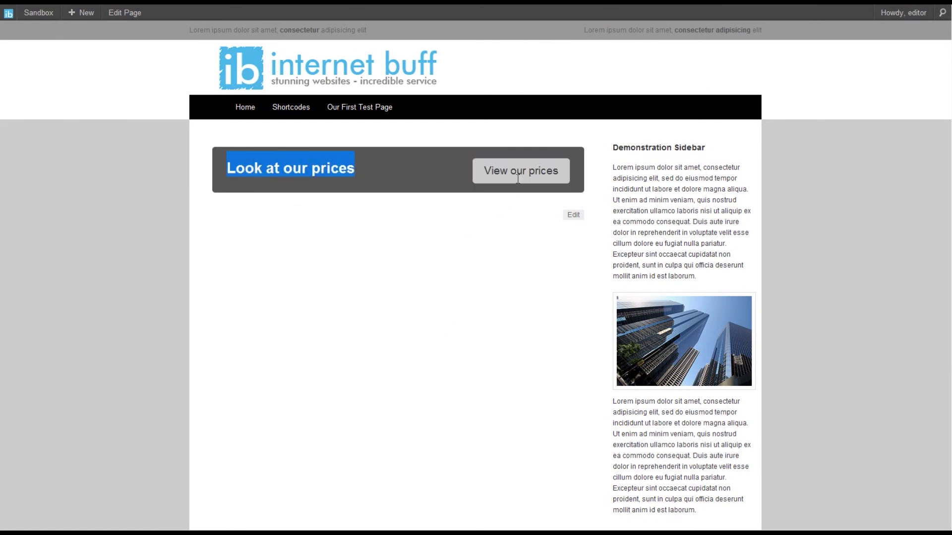